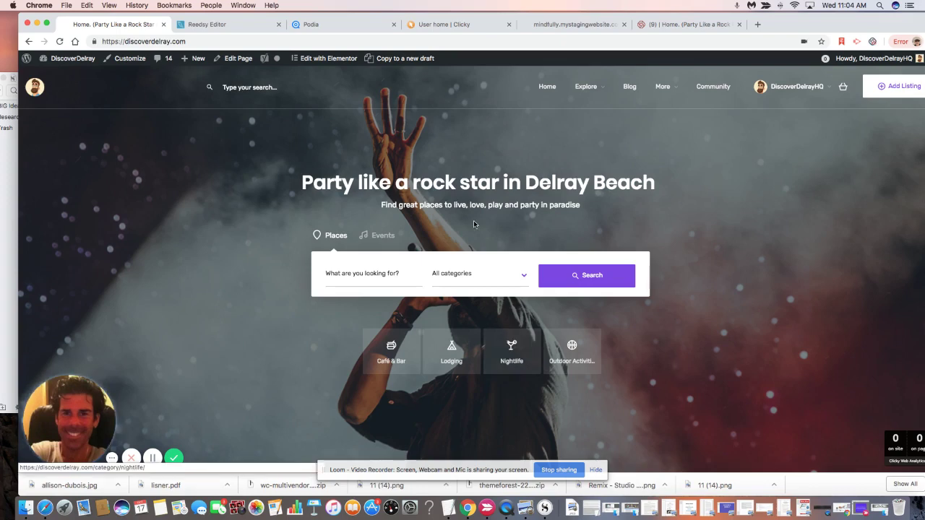
# Open the Delray Beach Web Design + Development listing from search and scroll to its July Offers coupon
pyautogui.click(584, 277)
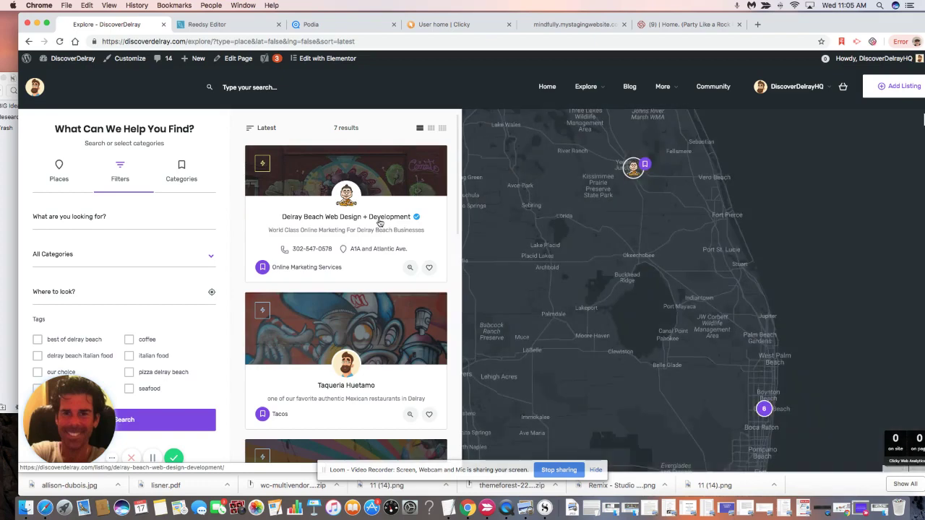
pyautogui.click(380, 217)
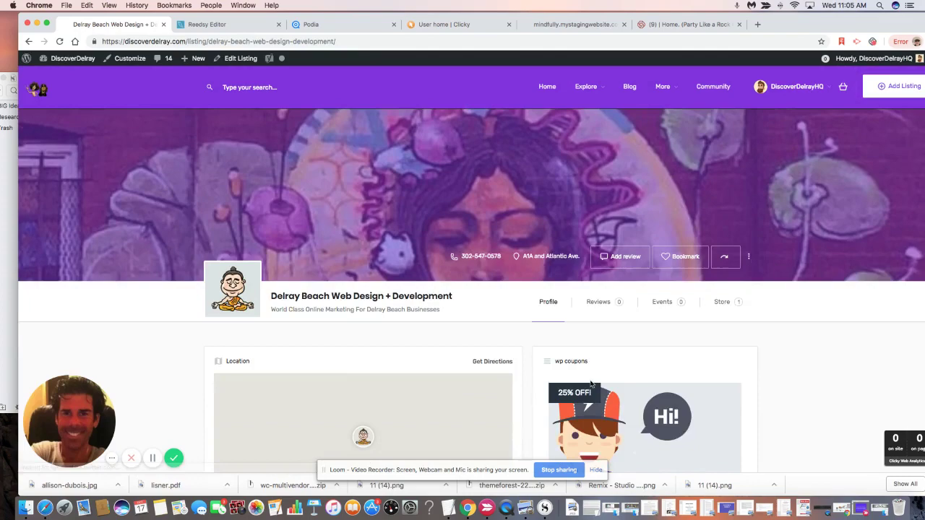
pyautogui.scroll(-5, 588, 362)
pyautogui.scroll(-3, 616, 310)
pyautogui.scroll(-1, 636, 275)
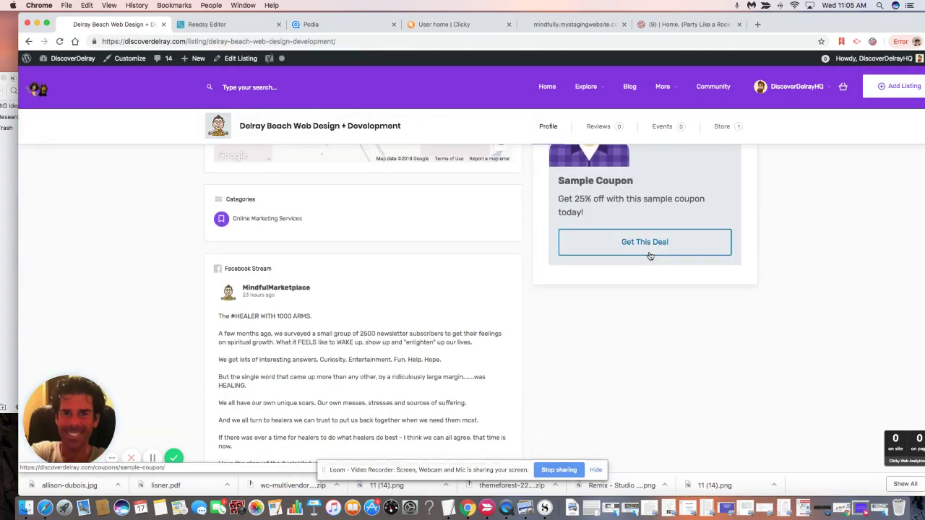
pyautogui.scroll(-2, 648, 256)
pyautogui.scroll(-5, 651, 255)
pyautogui.scroll(-2, 651, 255)
pyautogui.scroll(-3, 648, 255)
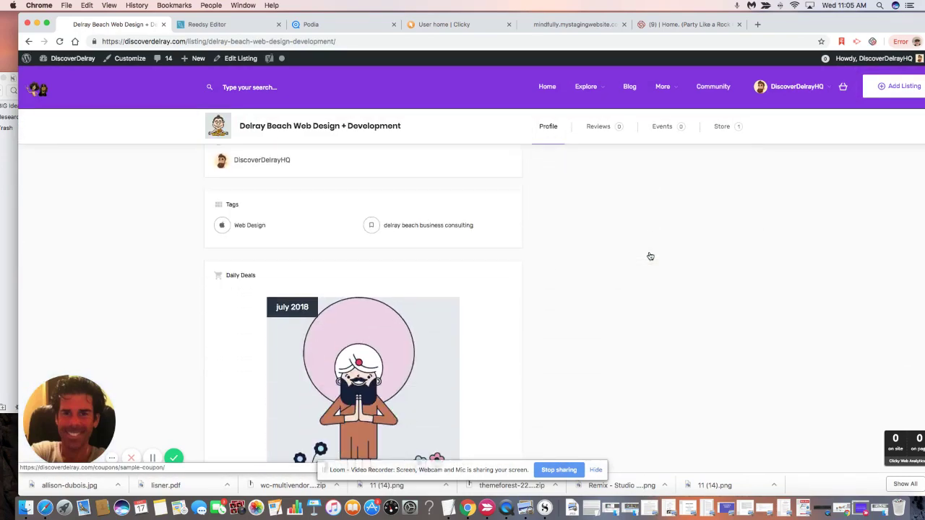
pyautogui.scroll(-2, 648, 255)
pyautogui.scroll(-1, 429, 342)
pyautogui.scroll(-1, 453, 454)
pyautogui.scroll(-1, 453, 455)
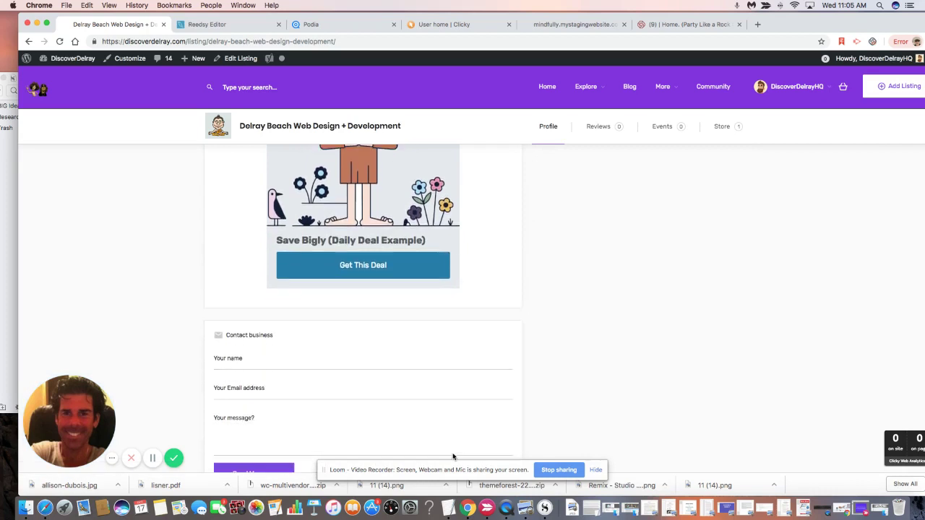
pyautogui.scroll(-2, 453, 455)
pyautogui.scroll(-3, 453, 457)
pyautogui.scroll(-2, 453, 455)
pyautogui.scroll(-4, 454, 455)
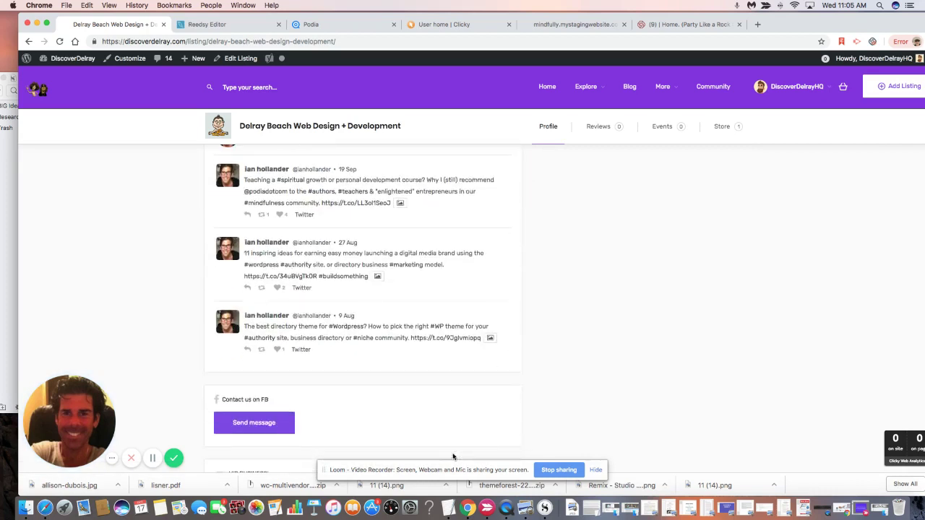
pyautogui.scroll(-2, 453, 455)
pyautogui.scroll(-2, 409, 398)
pyautogui.scroll(-1, 409, 398)
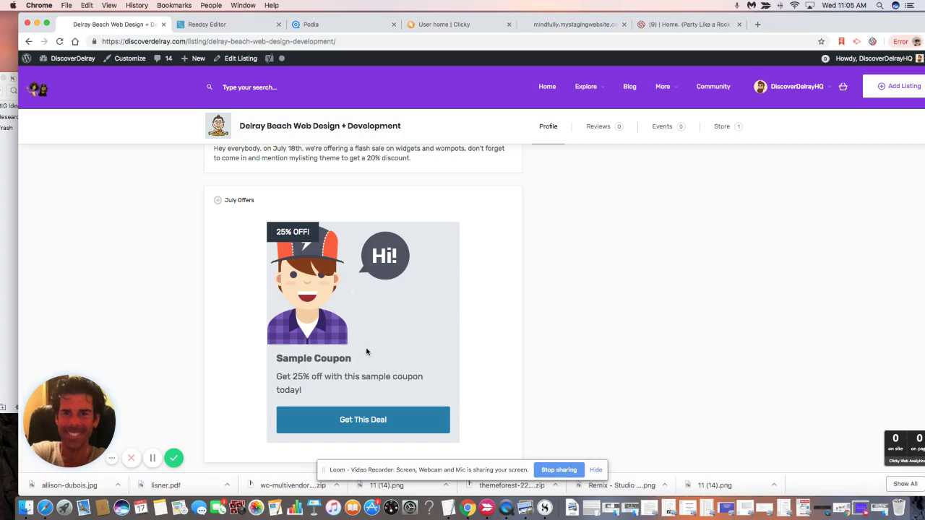
# Open the listing's admin edit screen and scroll down to its wp-coupons and wp-coupons2 fields
pyautogui.click(240, 58)
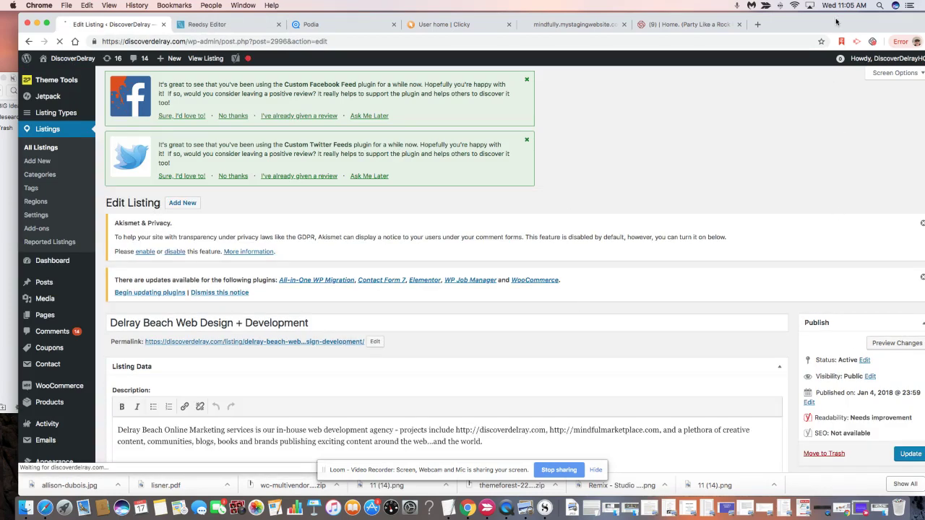
pyautogui.scroll(-1, 790, 339)
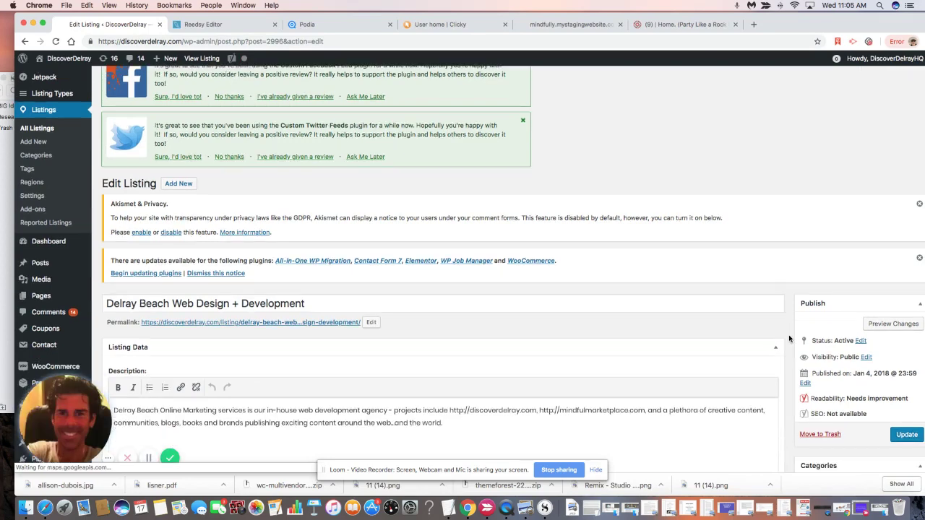
pyautogui.scroll(-1, 790, 339)
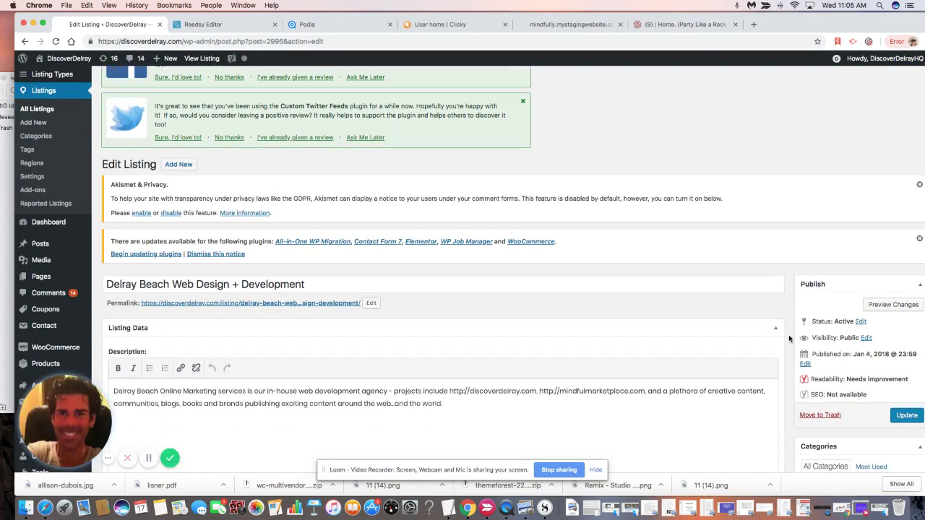
pyautogui.scroll(-1, 790, 339)
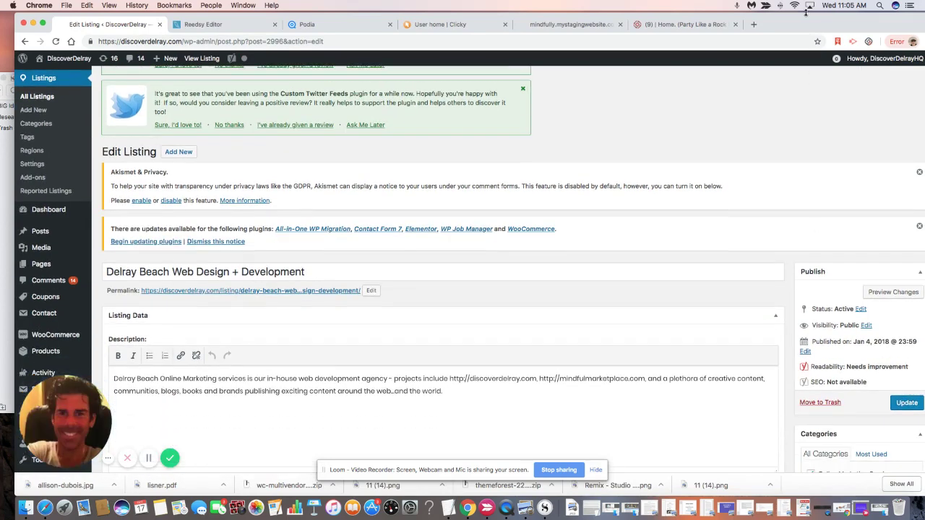
pyautogui.scroll(-1, 824, 65)
pyautogui.scroll(-2, 846, 109)
pyautogui.scroll(-4, 903, 146)
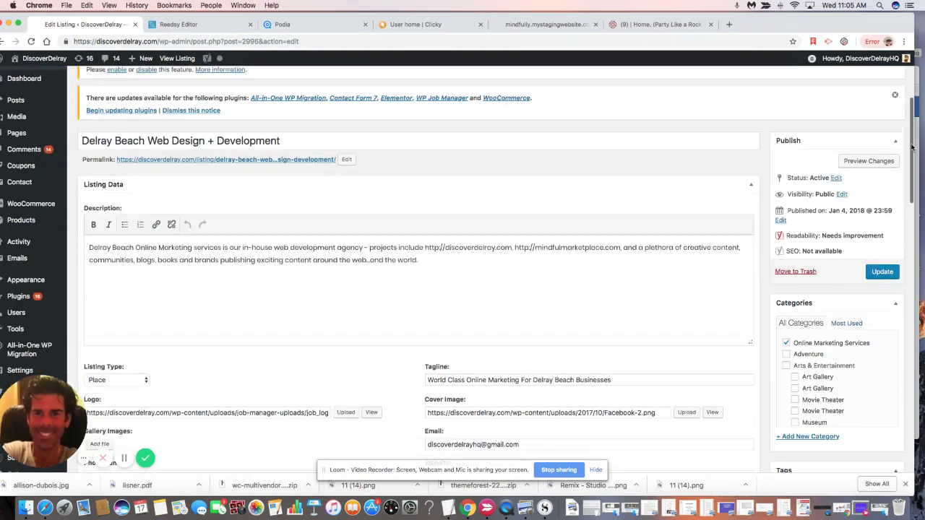
pyautogui.moveTo(912, 147); pyautogui.dragTo(909, 318)
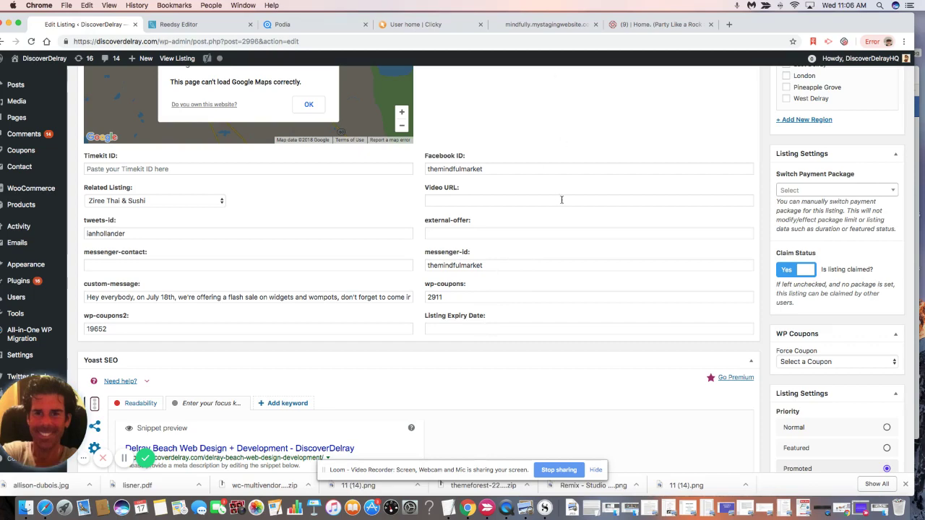
# Switch to the mindfully staging site and open the account dashboard's listings table
pyautogui.click(540, 25)
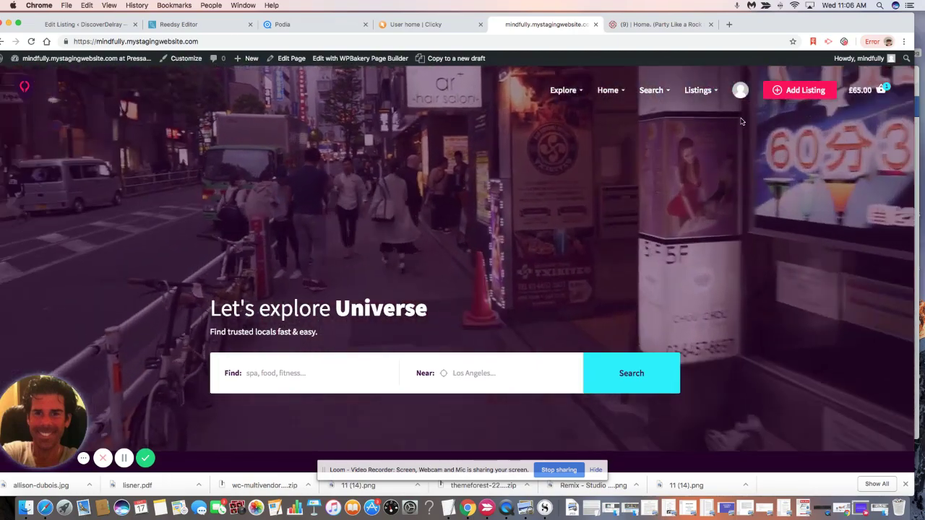
pyautogui.moveTo(740, 90)
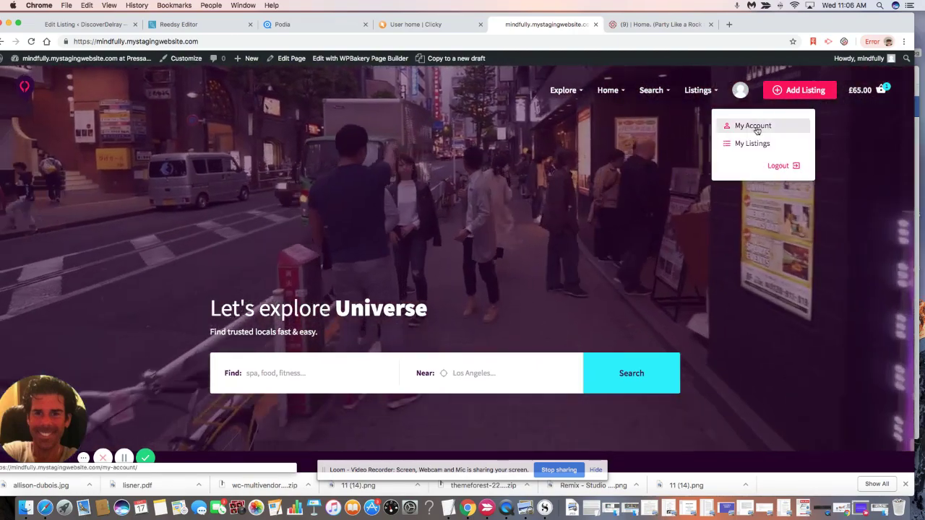
pyautogui.click(755, 128)
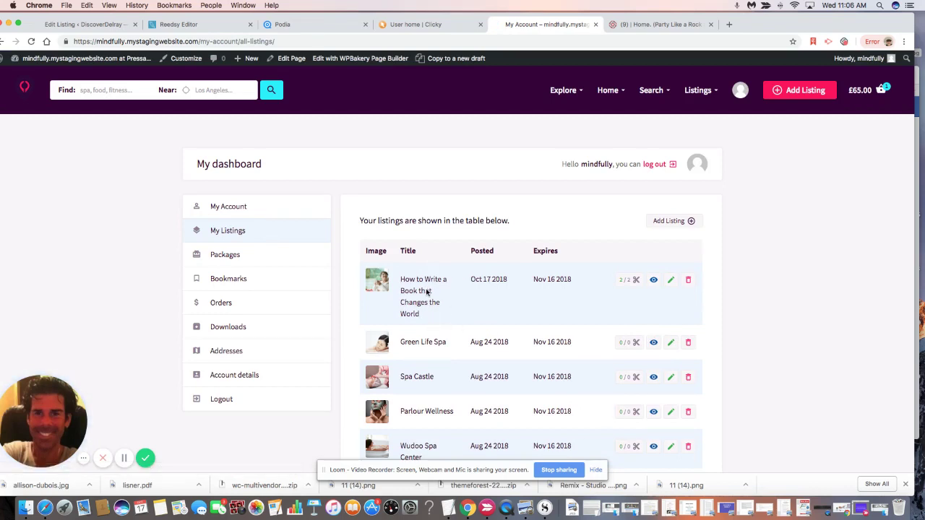
# Expand the book listing's first coupon and retitle it 'Save 90% when you buy before thanksgiving'
pyautogui.click(630, 284)
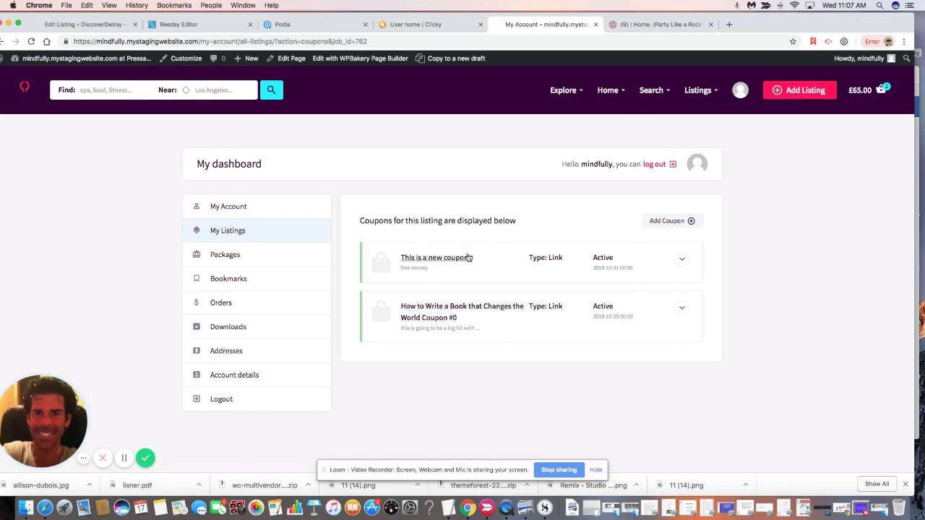
pyautogui.click(682, 259)
pyautogui.scroll(-3, 747, 321)
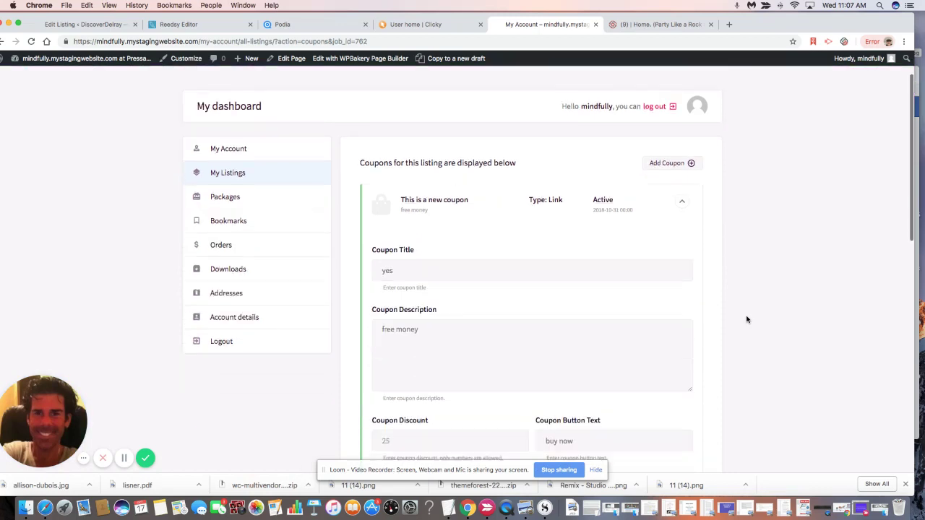
pyautogui.moveTo(462, 210); pyautogui.dragTo(363, 196)
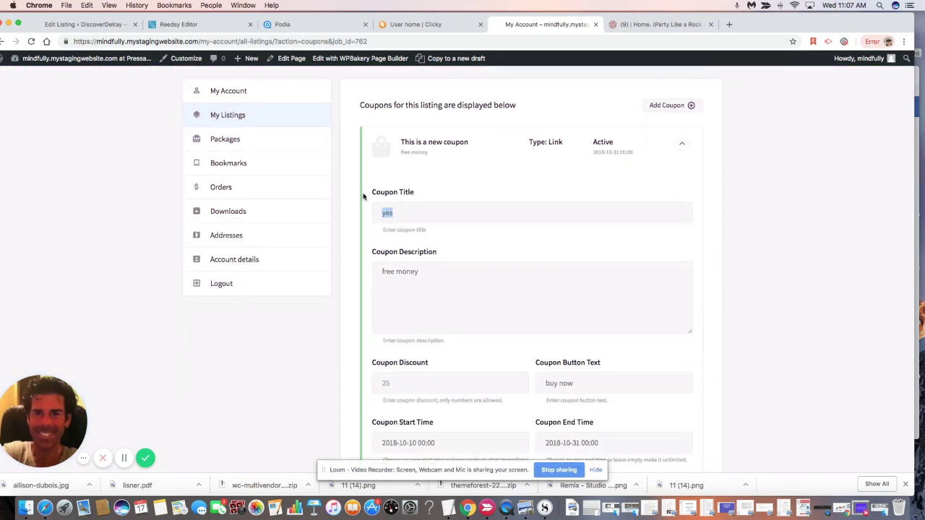
pyautogui.press('BackSpace')
pyautogui.write('S')
pyautogui.press('BackSpace')
pyautogui.write('en y')
pyautogui.press('BackSpace')
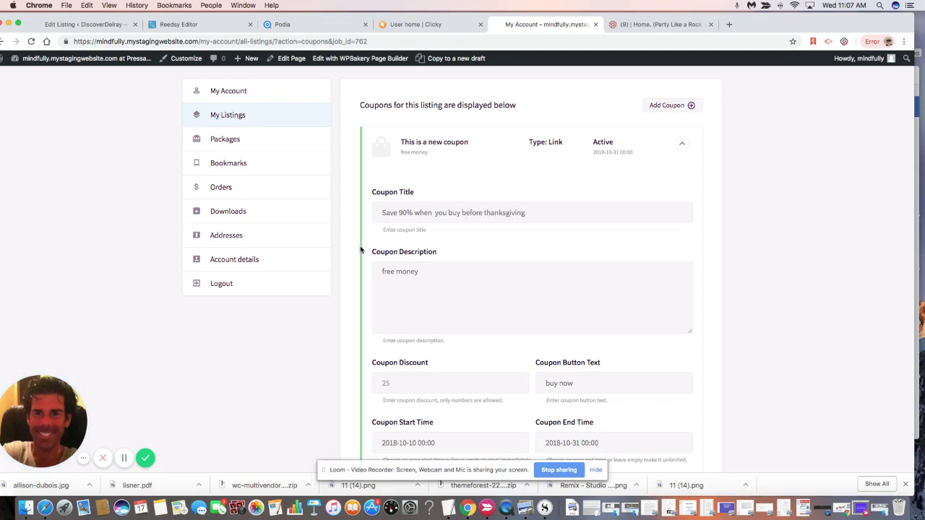
# Replace the description with the four-free-turkeys text, discount 77, and button text 'free turkeys'
pyautogui.moveTo(442, 273); pyautogui.dragTo(405, 260)
pyautogui.press('BackSpace')
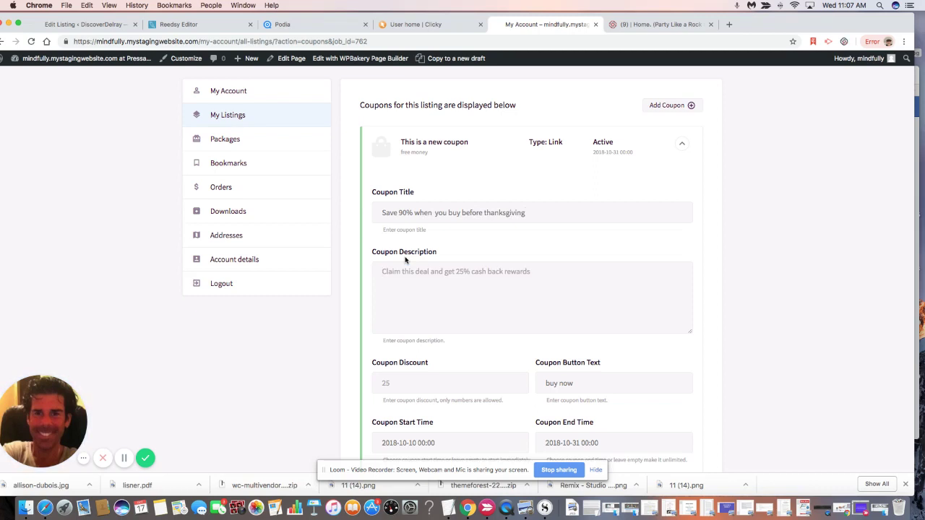
pyautogui.write('Cali')
pyautogui.moveTo(449, 383)
pyautogui.write('77')
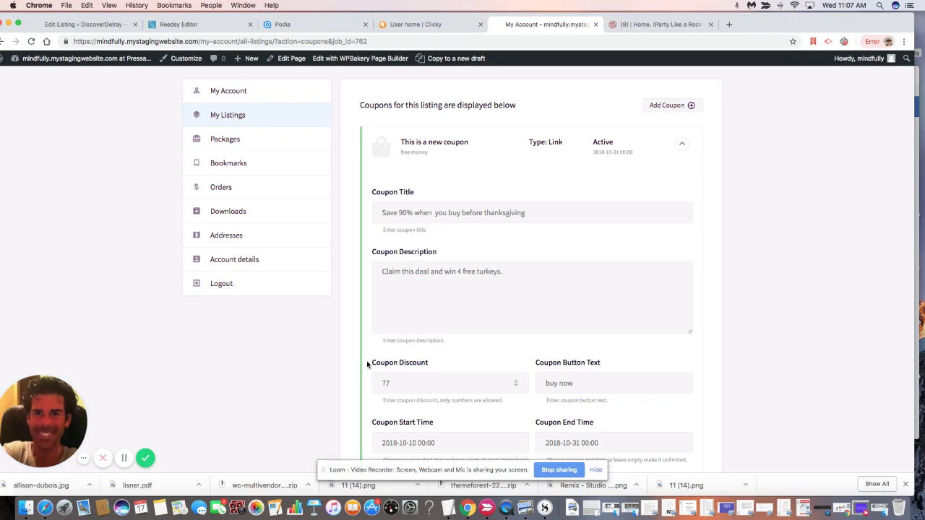
pyautogui.tripleClick(600, 388)
pyautogui.write('free turkeys')
pyautogui.scroll(-5, 834, 390)
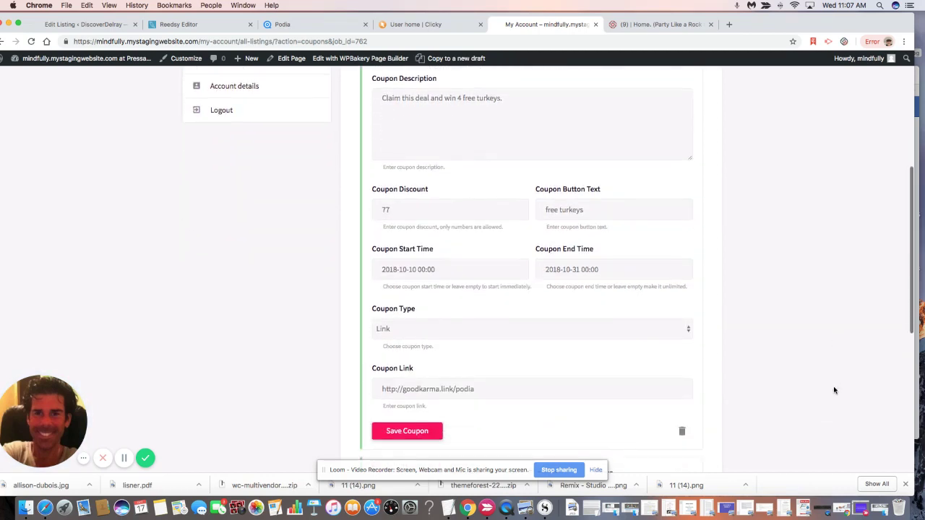
pyautogui.click(487, 269)
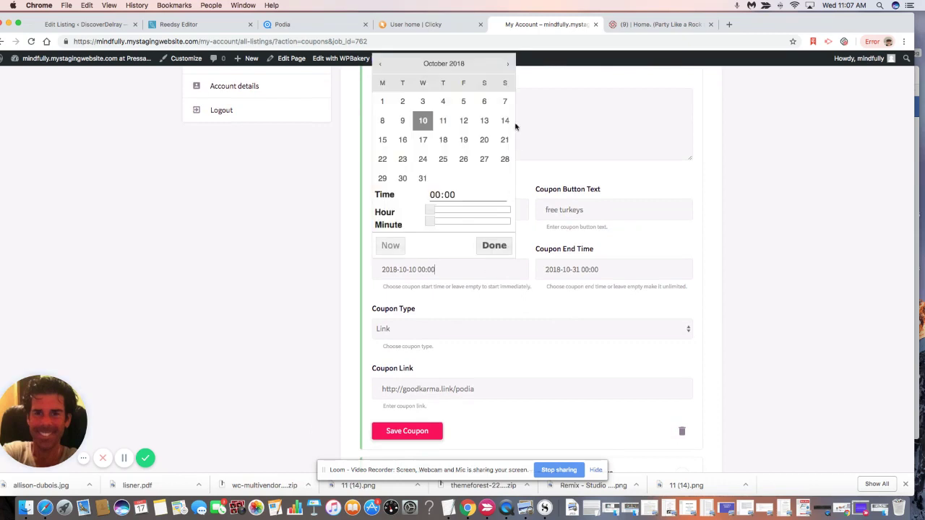
pyautogui.click(484, 120)
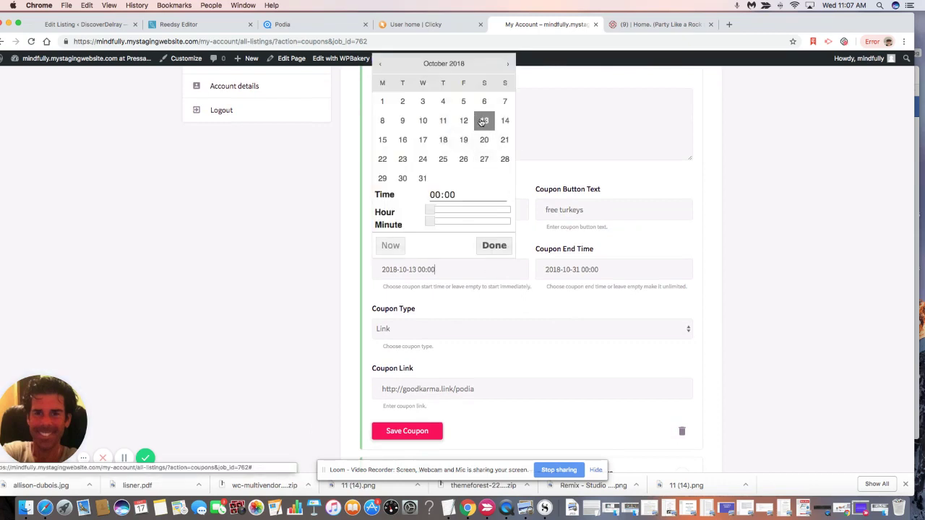
pyautogui.click(494, 245)
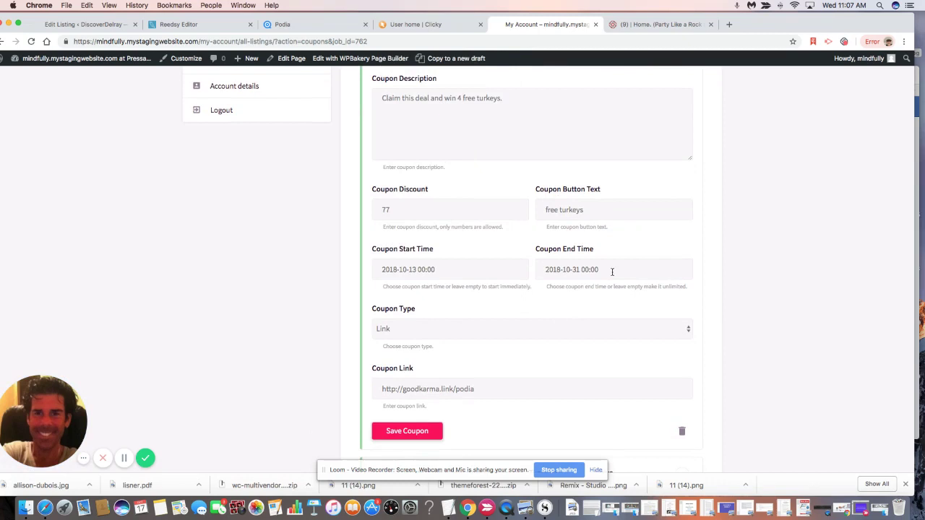
pyautogui.click(611, 270)
pyautogui.click(671, 66)
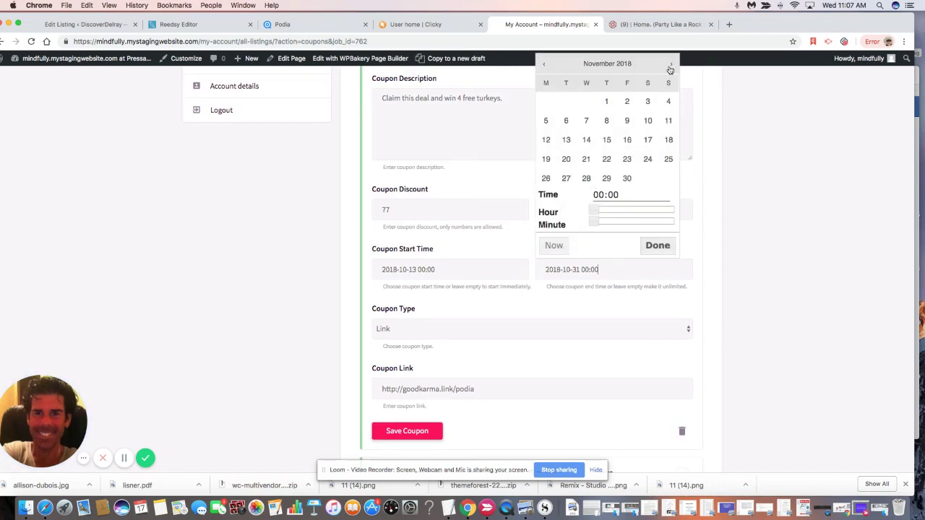
pyautogui.click(611, 161)
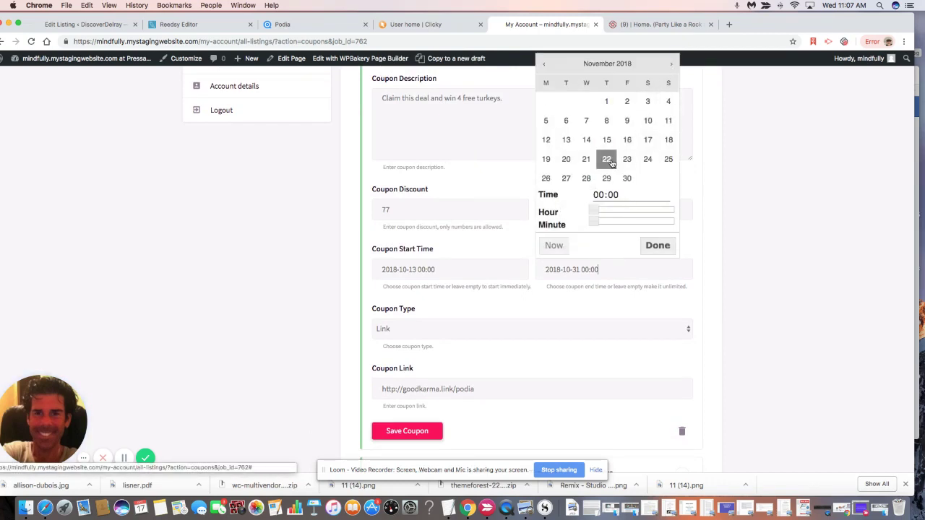
pyautogui.click(587, 160)
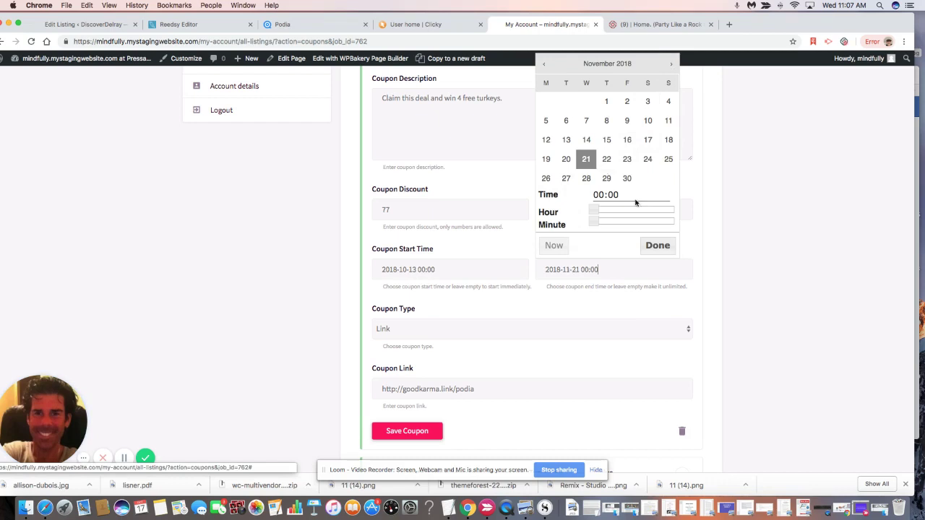
pyautogui.click(657, 247)
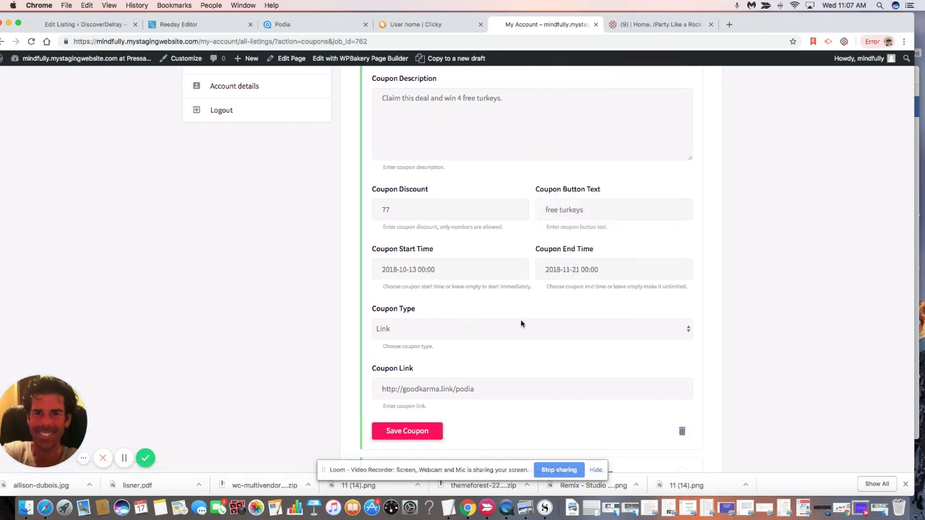
pyautogui.click(409, 326)
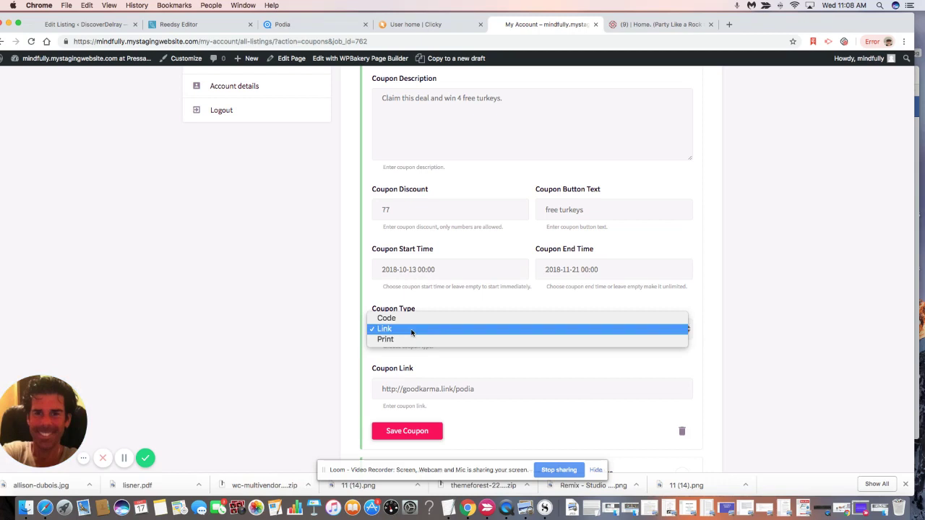
pyautogui.click(412, 331)
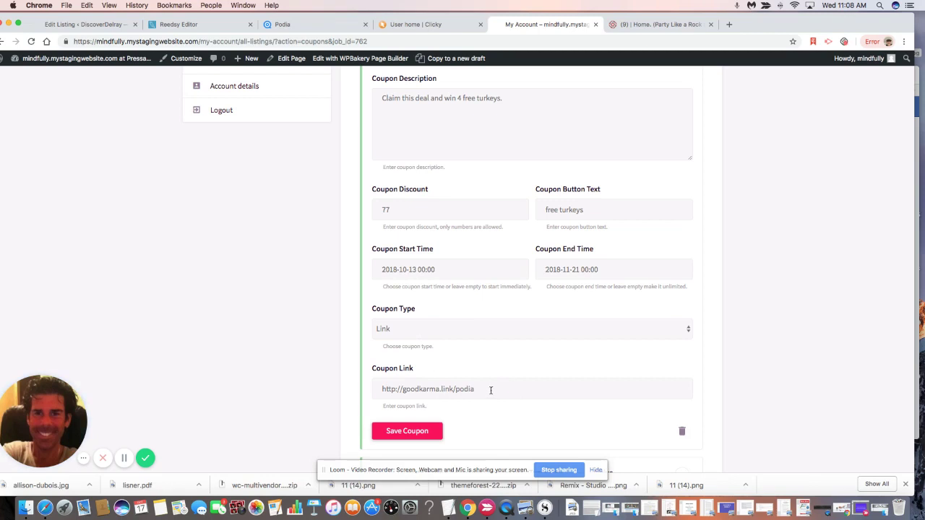
pyautogui.click(491, 390)
pyautogui.hotkey('ctrl', 'a')
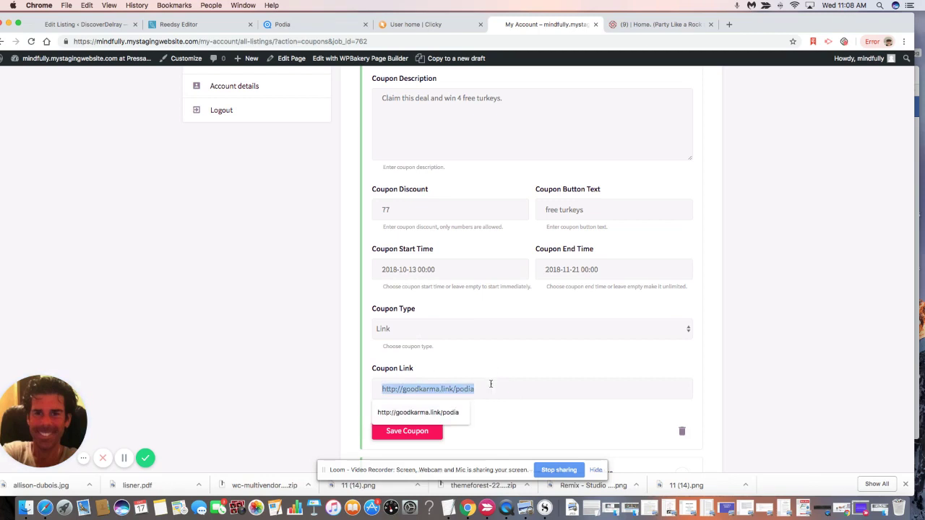
pyautogui.click(493, 392)
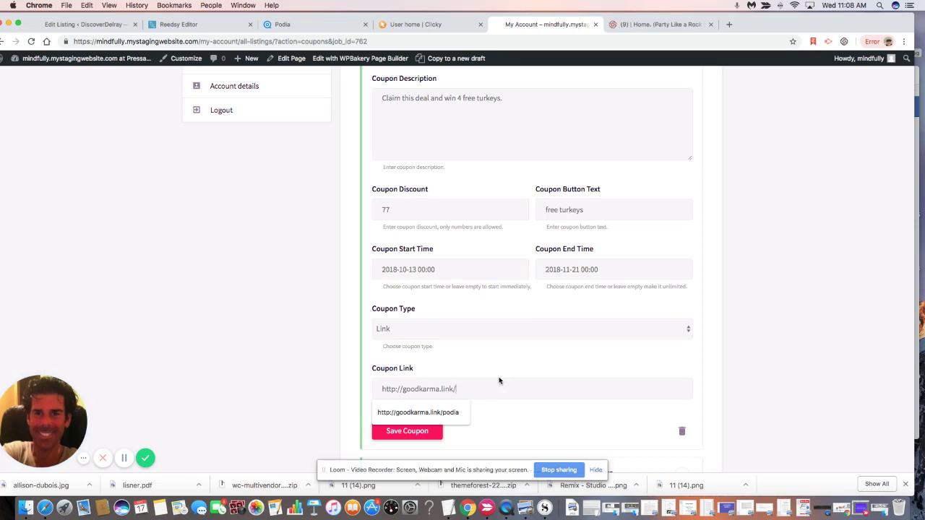
pyautogui.write('mylist')
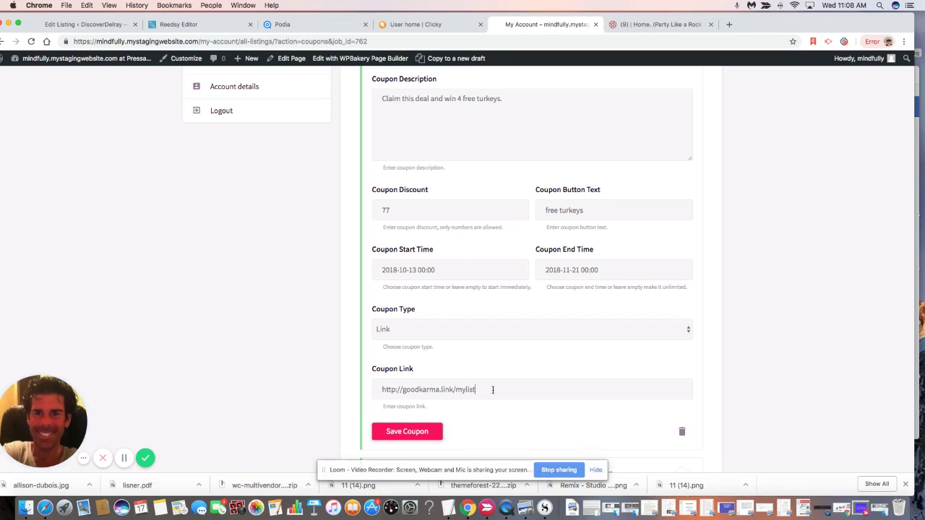
pyautogui.press('BackSpace')
pyautogui.press('BackSpace')
pyautogui.write('lau')
pyautogui.click(418, 432)
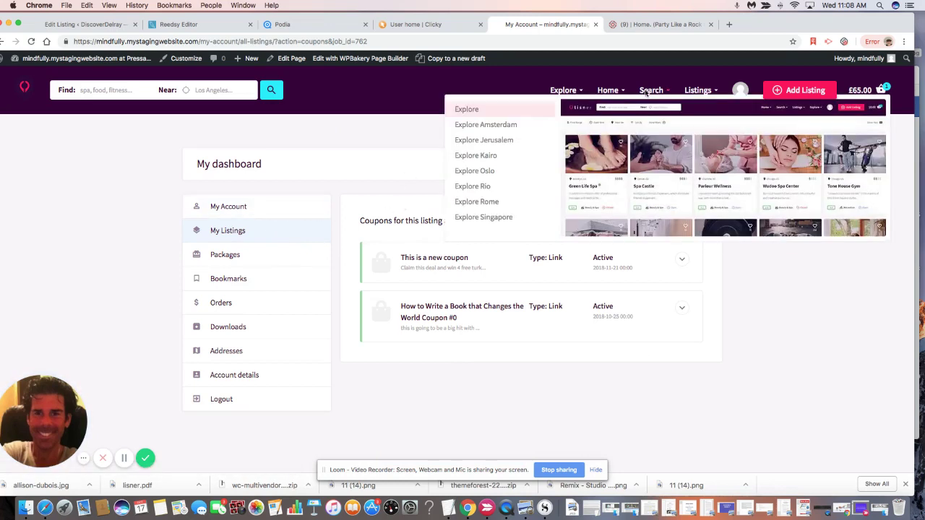
# Open the How to Write a Book that Changes the World listing and scroll to its 77% Off coupon
pyautogui.click(224, 230)
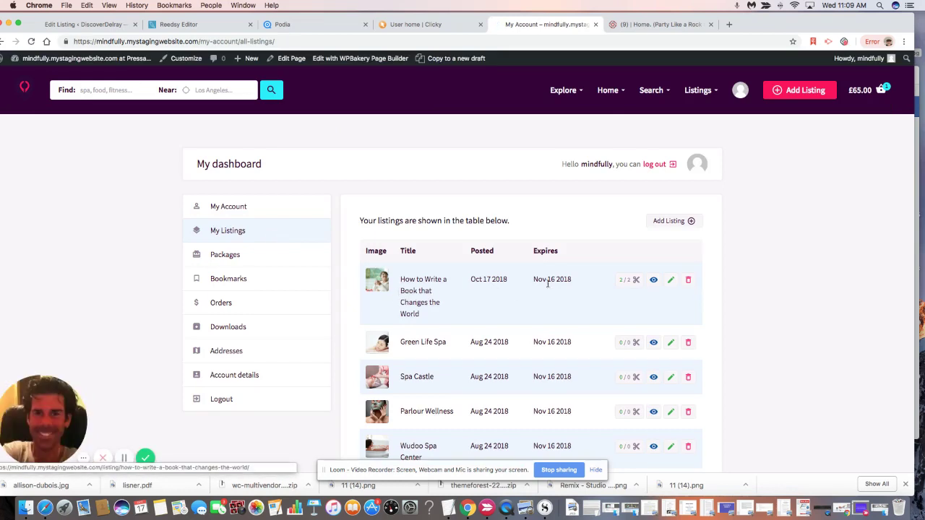
pyautogui.click(655, 282)
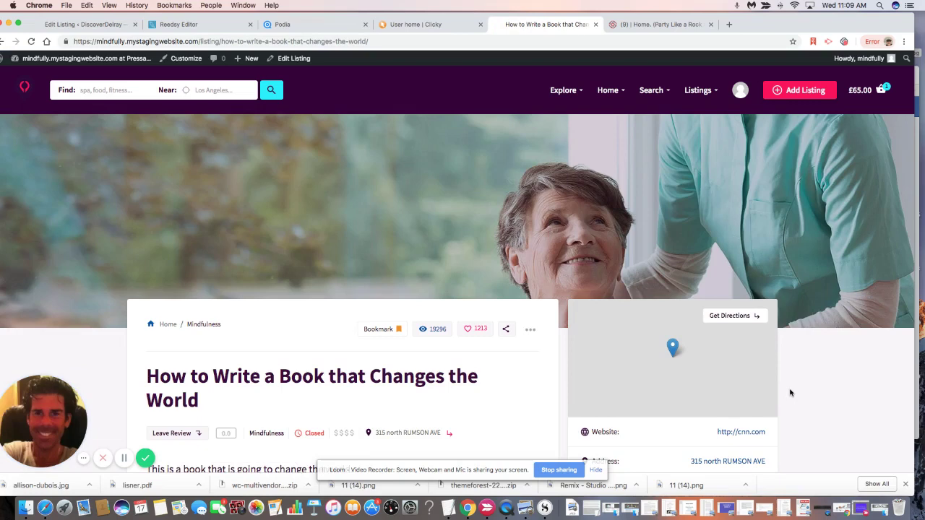
pyautogui.scroll(-5, 790, 392)
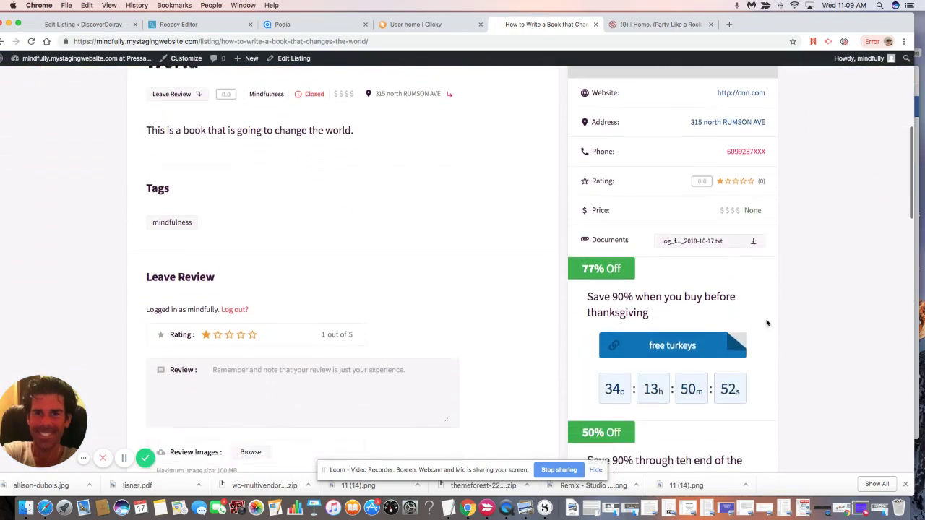
pyautogui.scroll(-1, 767, 323)
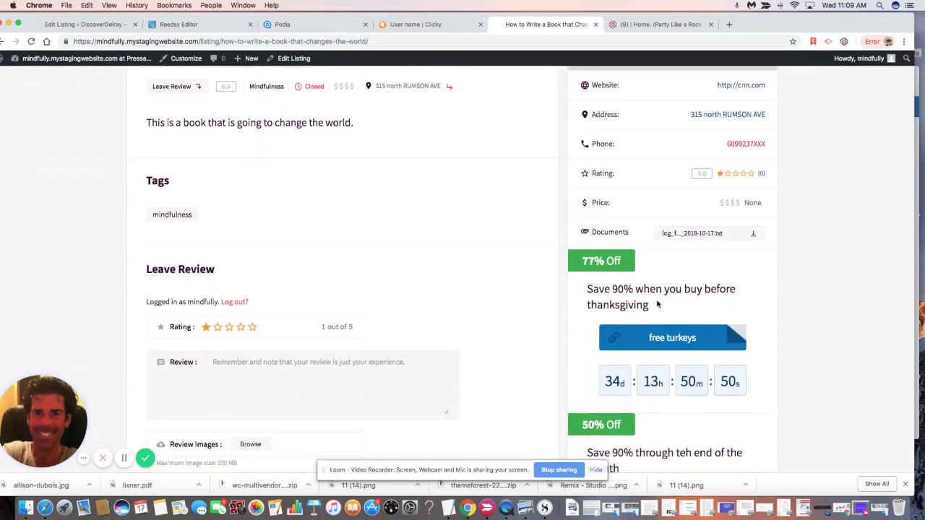
pyautogui.scroll(-1, 752, 347)
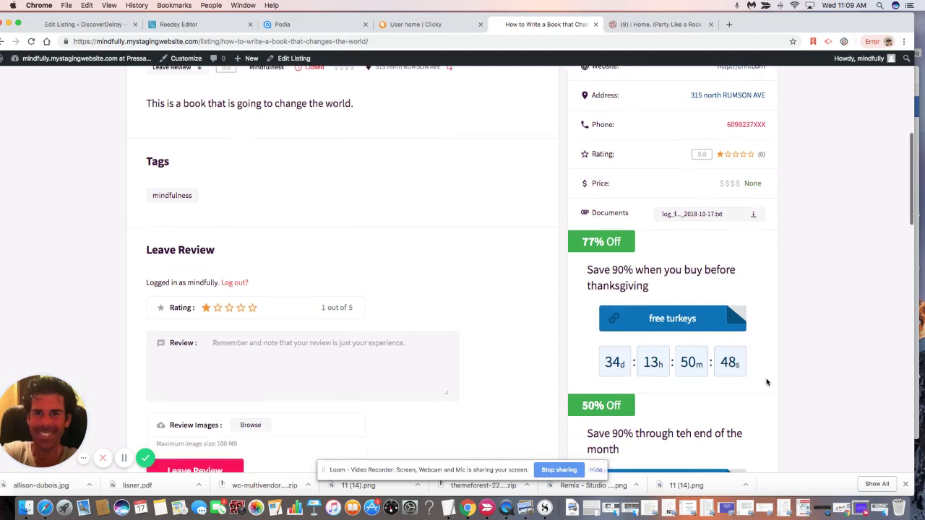
pyautogui.scroll(-4, 758, 371)
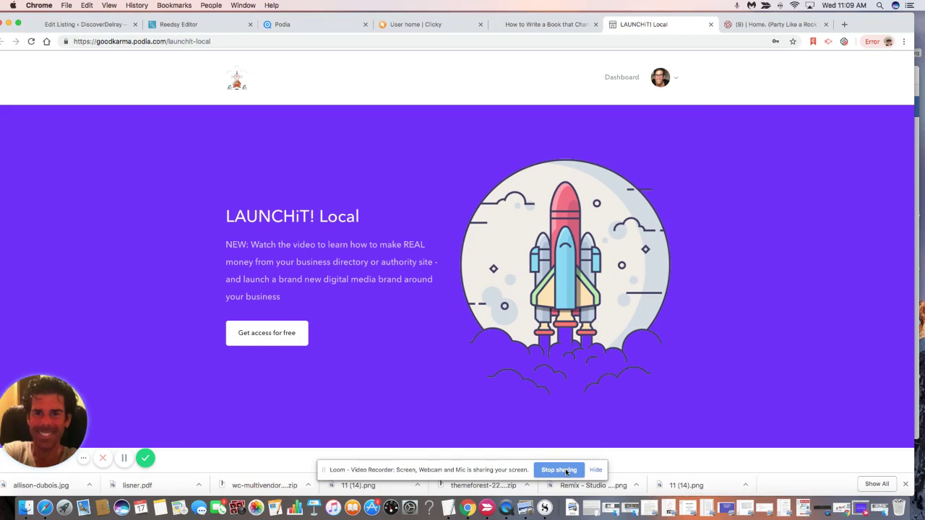
# Return to the book listing tab and go to the directory's Let's explore Universe homepage
pyautogui.click(568, 26)
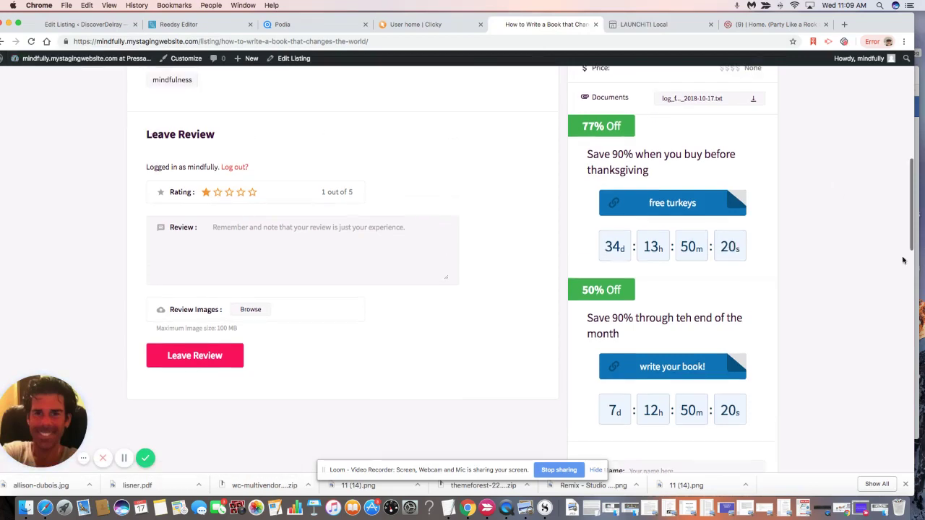
pyautogui.scroll(15, 902, 258)
pyautogui.click(25, 87)
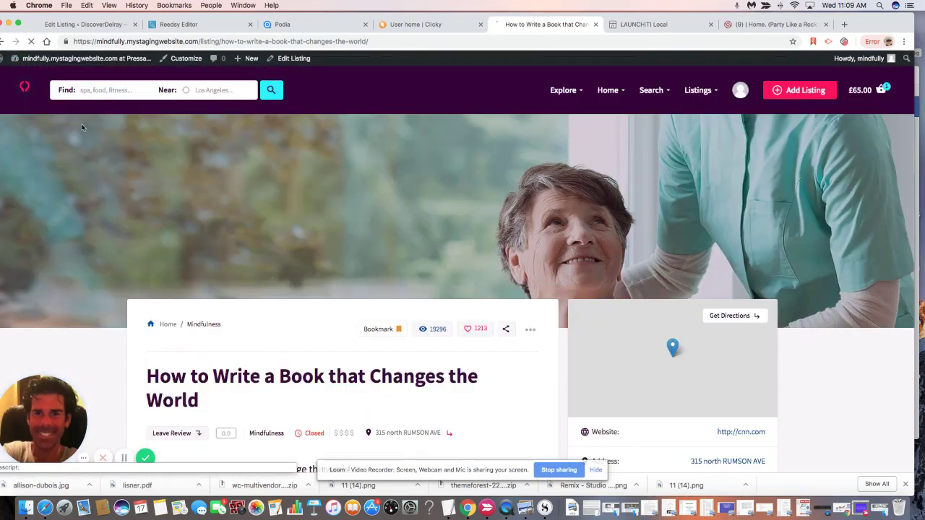